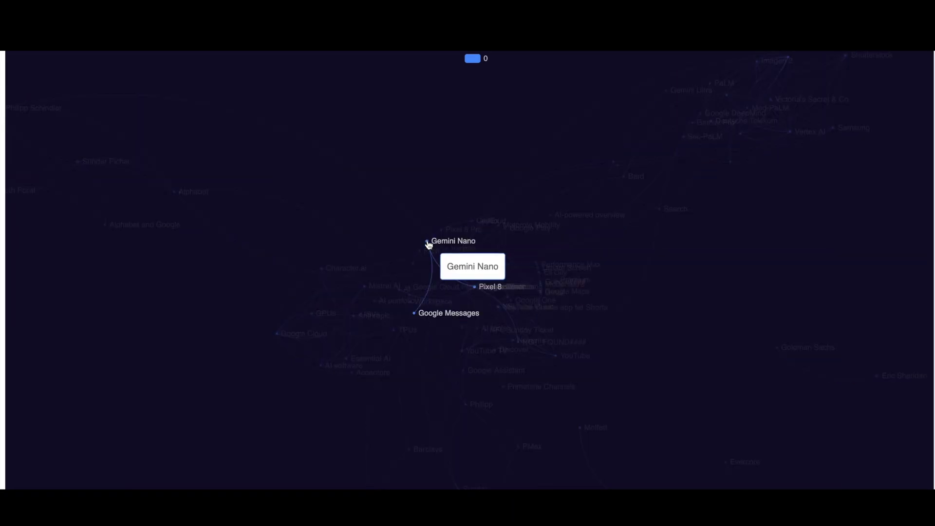
Step: Leave the text-to-graph OpenAI intro and return to the experiencedatascience.com home page
mouse_move(430, 263)
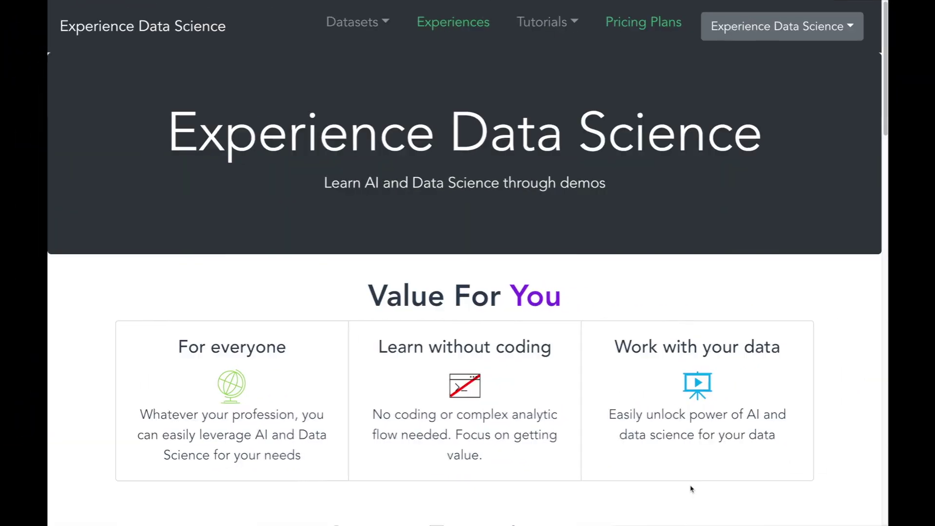
Step: Scroll to Latest Experiences and highlight the 'Knowledge Graph from text data' card title
scroll(691, 488, "down", 3)
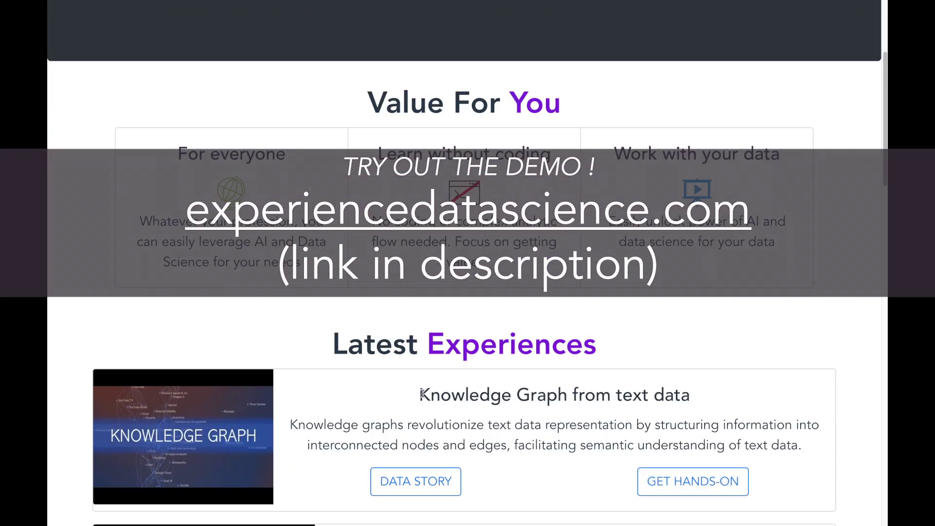
left_click_drag(422, 396, 716, 390)
left_click(745, 399)
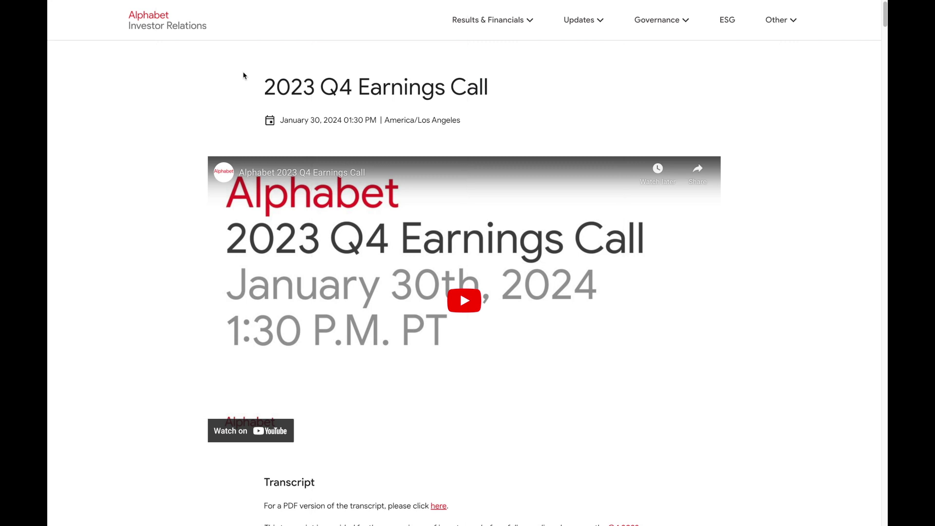
Step: Scroll to the 2023 Q4 Transcript and start selecting at 'Thank you for standing by'
left_click_drag(264, 89, 619, 91)
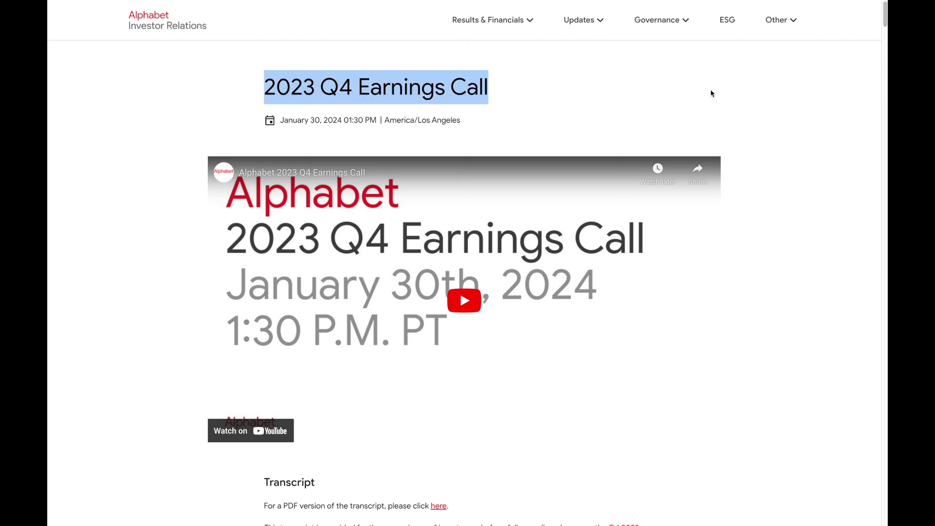
scroll(716, 95, "down", 5)
scroll(760, 170, "down", 2)
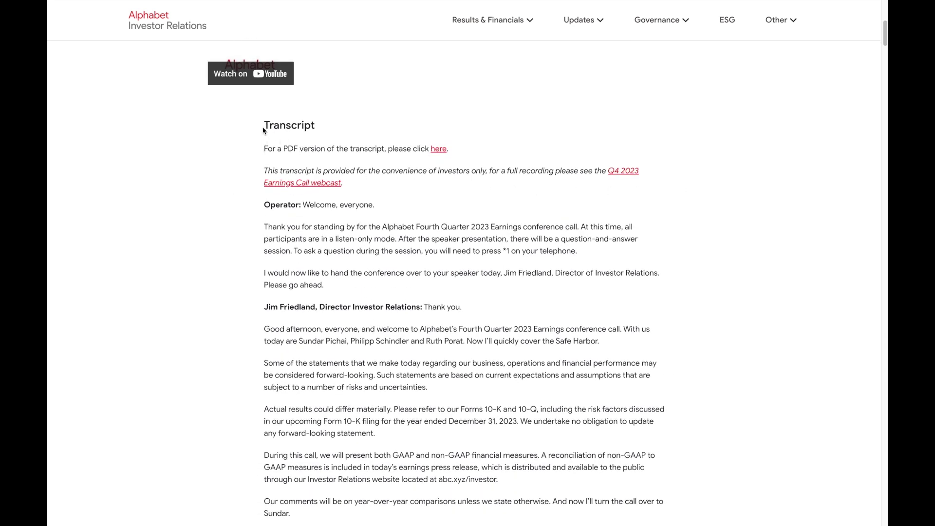
left_click_drag(263, 227, 453, 421)
Step: Extend the selection to the end of the Q&A, copy it, and paste it into Excel column A
scroll(458, 421, "down", 5)
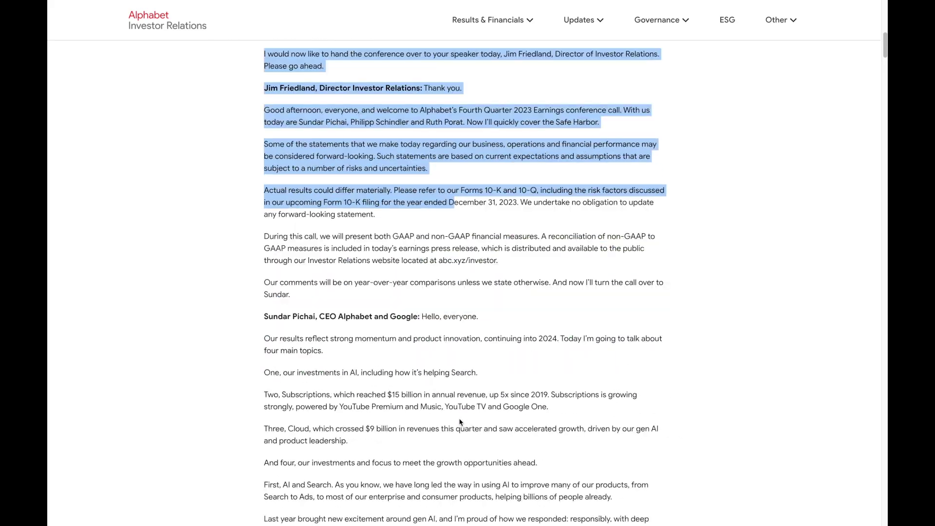
scroll(460, 422, "down", 15)
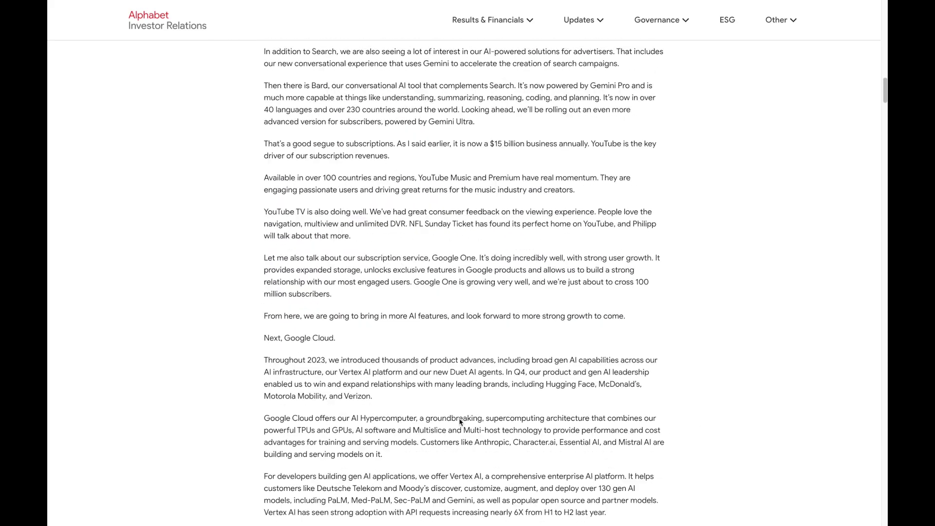
scroll(460, 422, "down", 20)
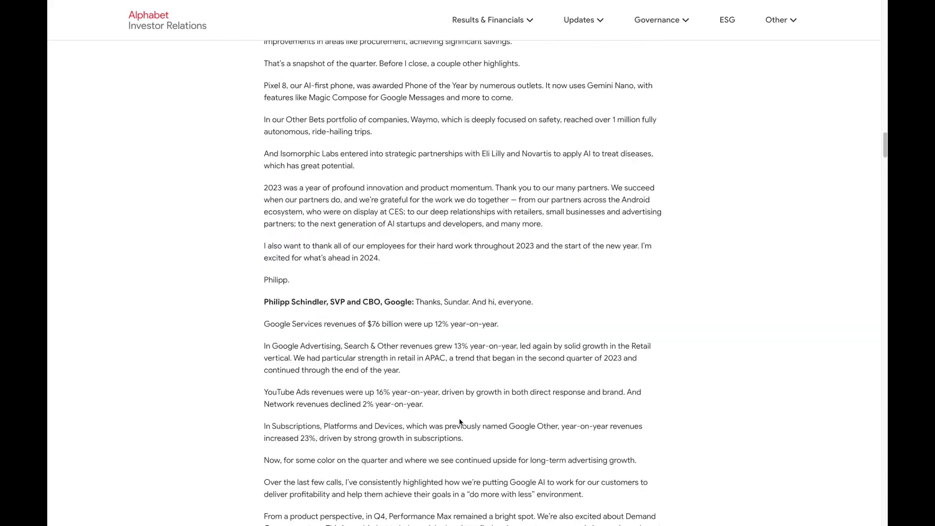
scroll(460, 421, "down", 13)
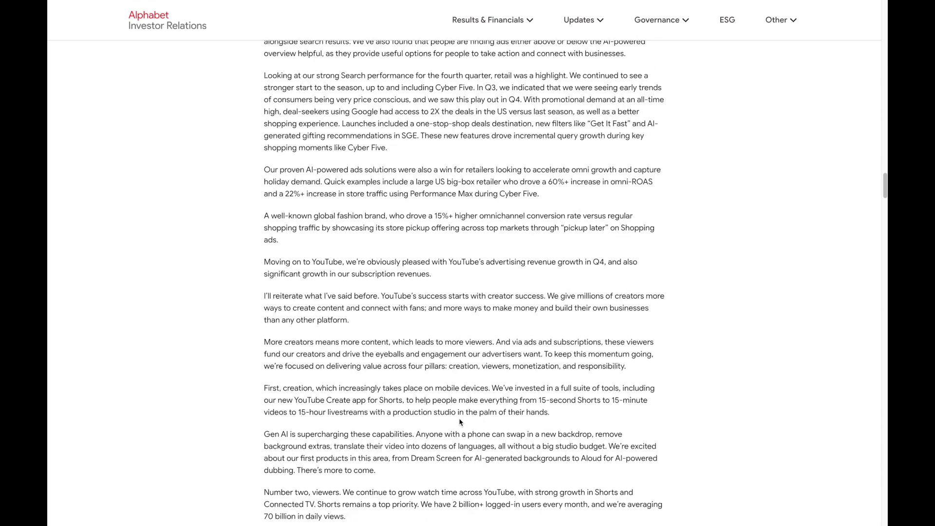
scroll(460, 422, "down", 20)
left_click_drag(403, 300, 204, 149)
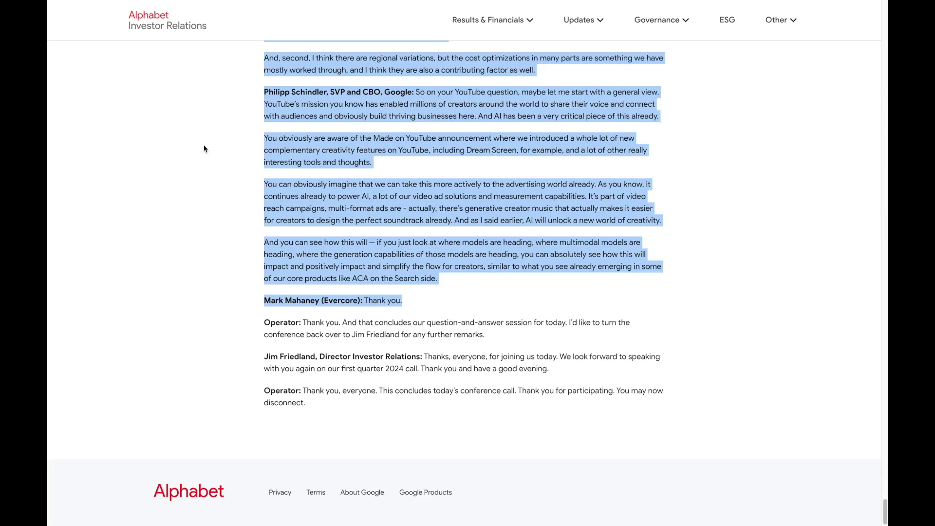
key("super+Tab")
key("super+v")
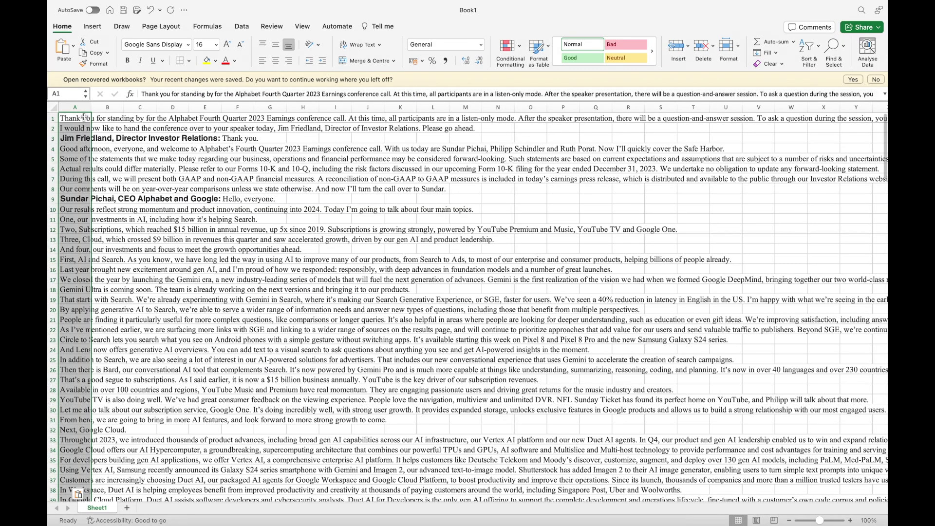
Step: Insert a 'transcript' header row above the paragraphs and save as CSV transcript_GOOGL_2023Q4
left_click(53, 118)
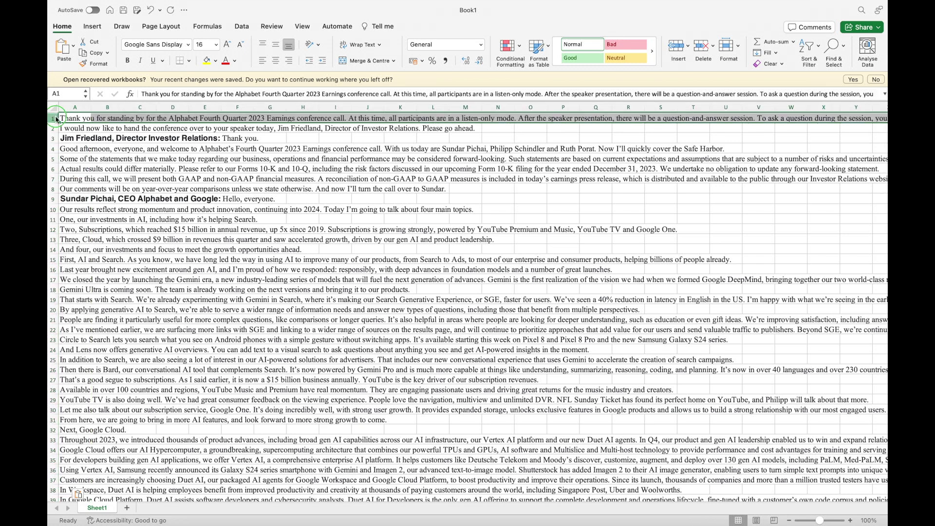
right_click(53, 117)
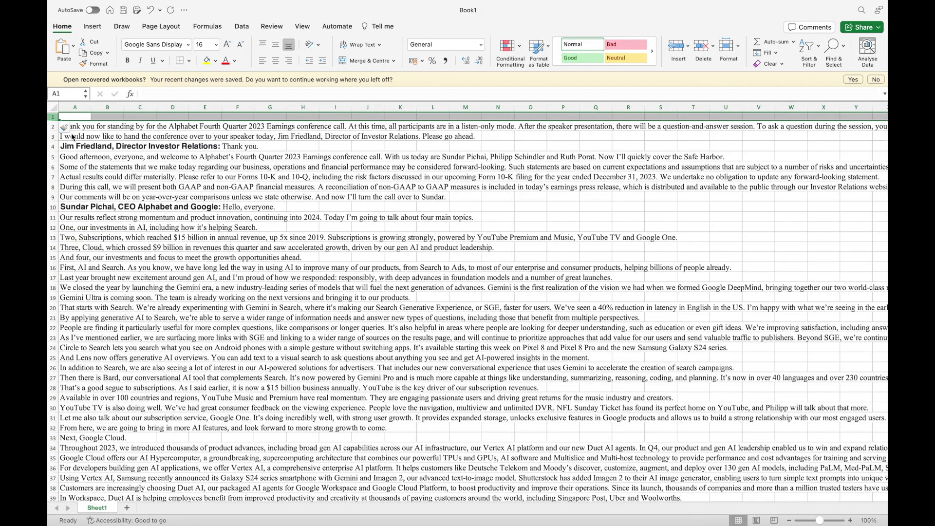
left_click(71, 171)
left_click(76, 119)
type("transci")
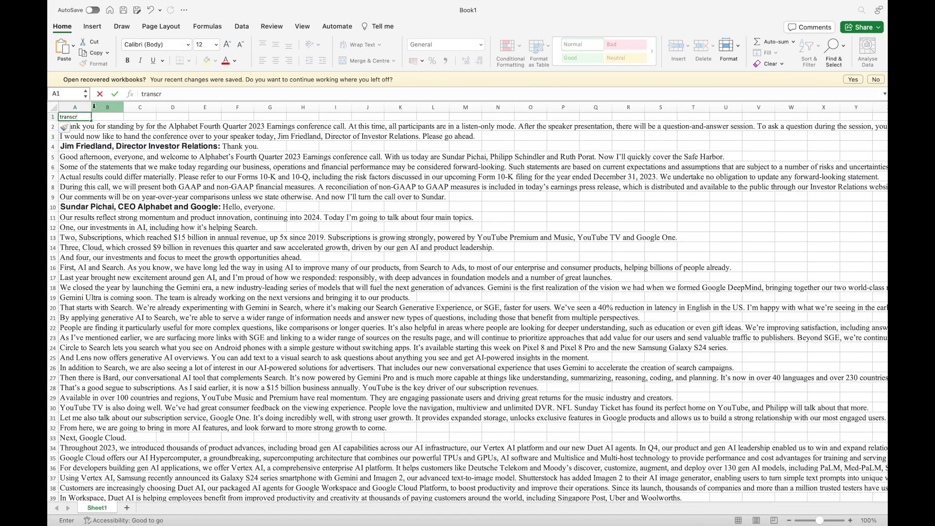
type("ipt")
key("super+s")
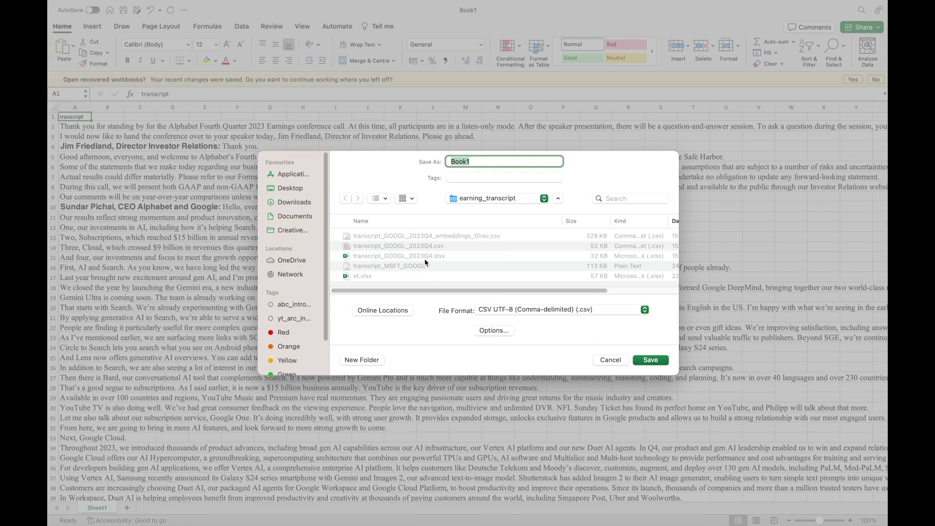
left_click(424, 246)
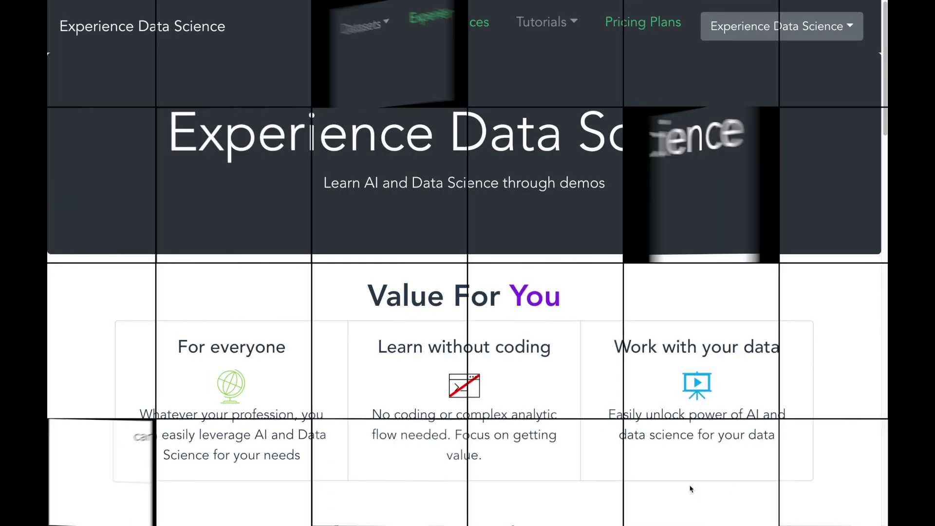
Step: Open the Play Datasets page from the 'Knowledge Graph from text data' card
scroll(691, 488, "down", 1)
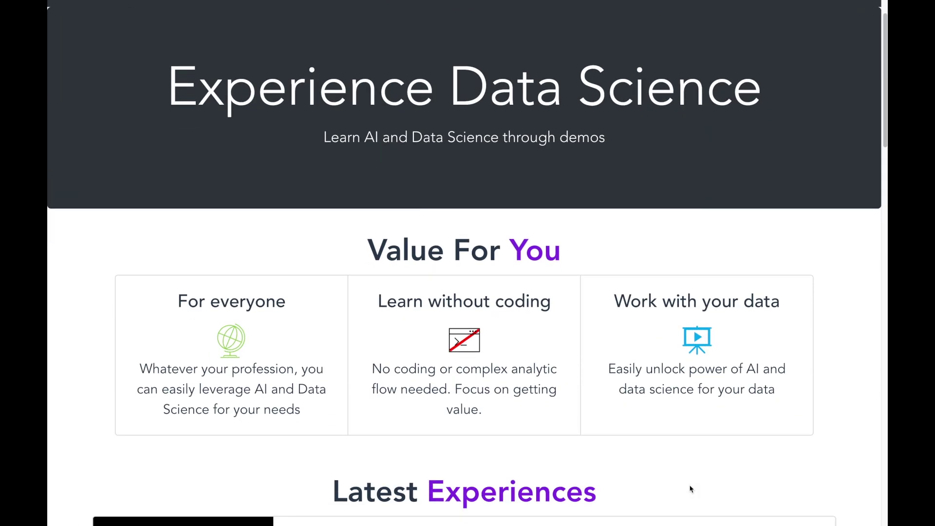
scroll(691, 488, "down", 3)
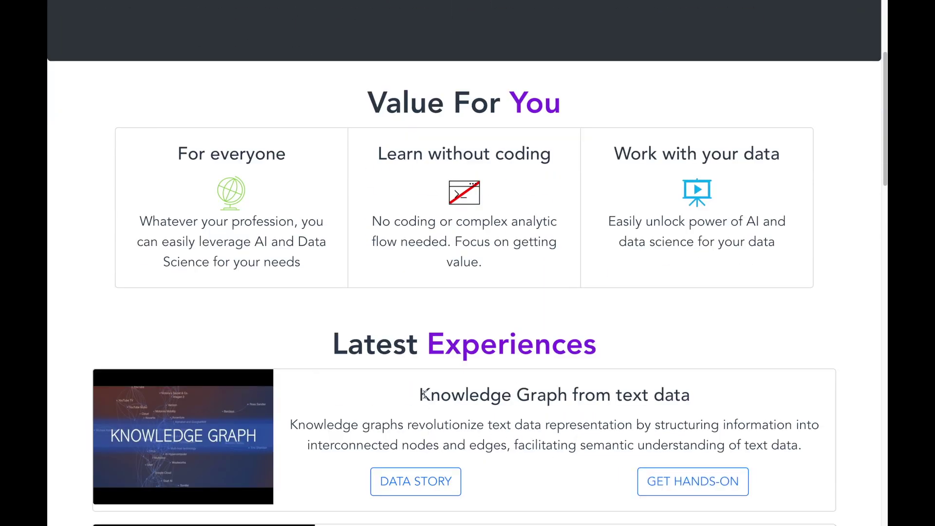
left_click_drag(423, 395, 732, 397)
left_click(744, 401)
left_click(715, 482)
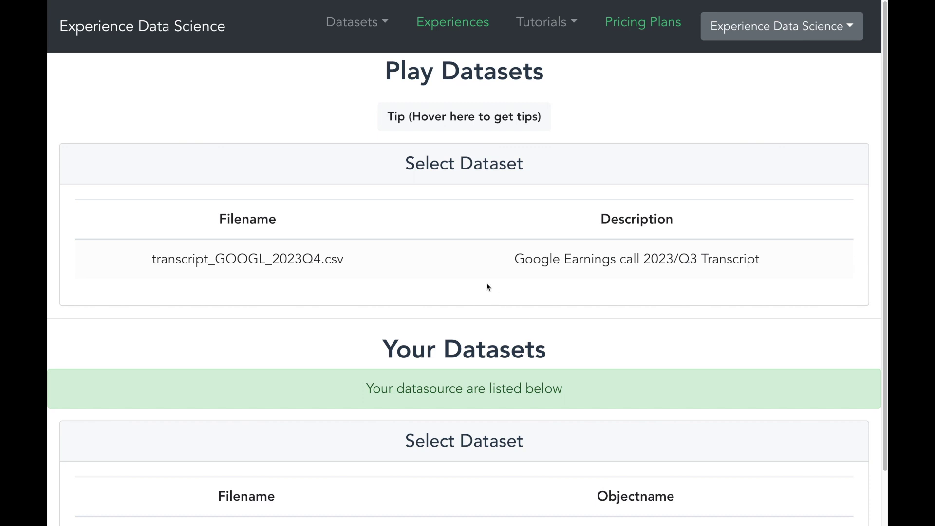
Step: Pick the transcript_GOOGL_2023Q4.csv sample and choose Add > Using File
left_click(422, 265)
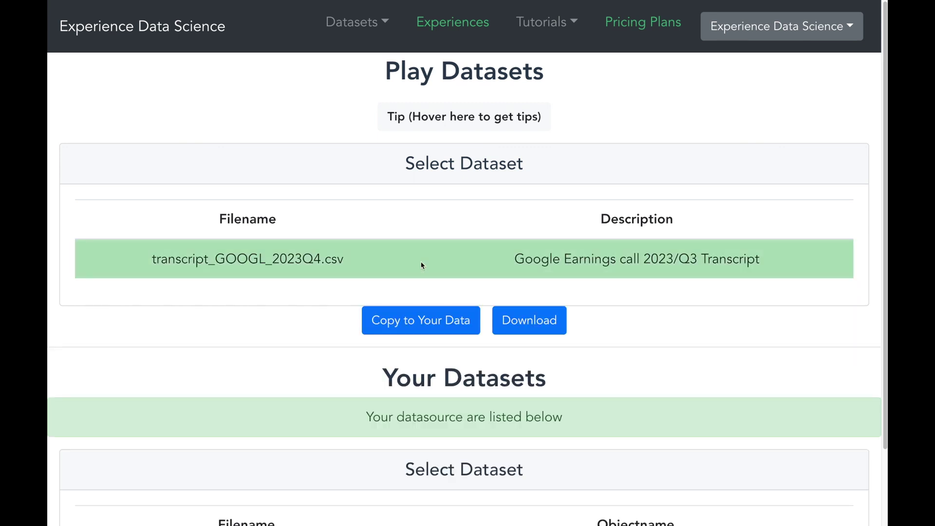
scroll(261, 338, "down", 2)
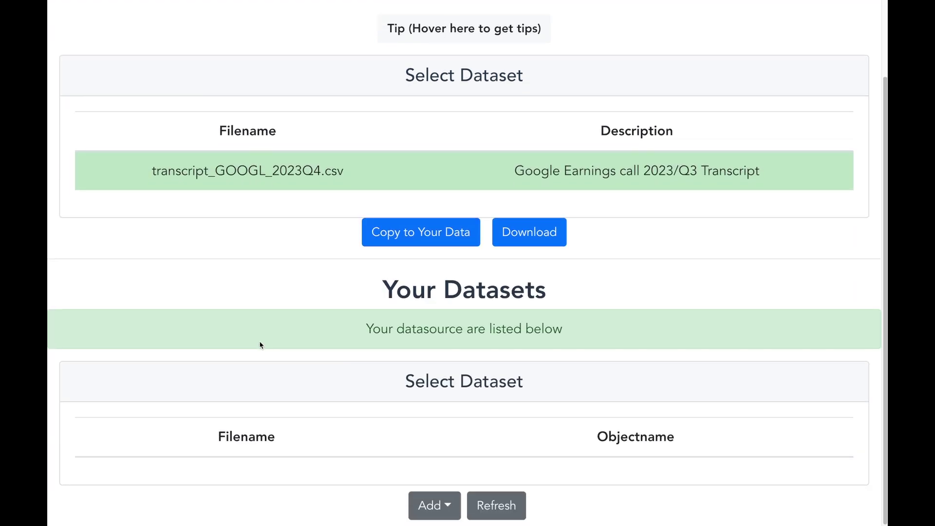
left_click(448, 513)
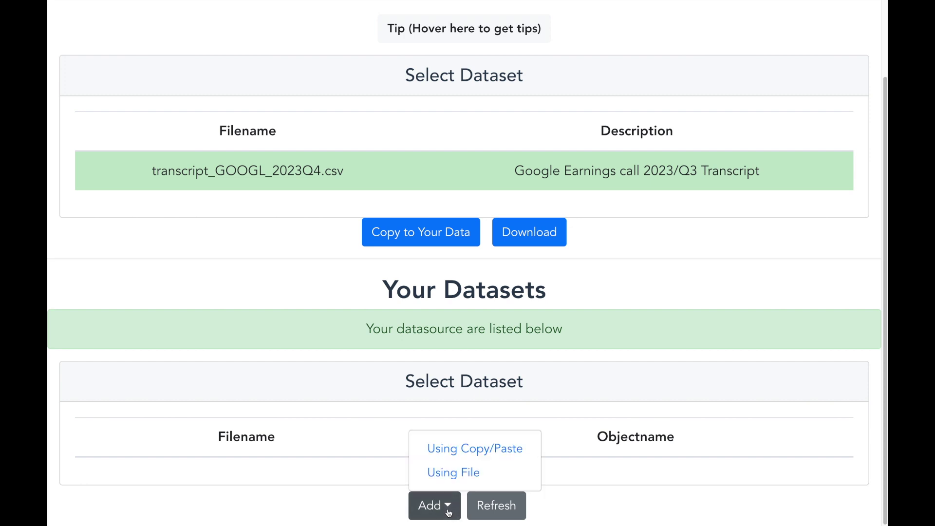
left_click(469, 481)
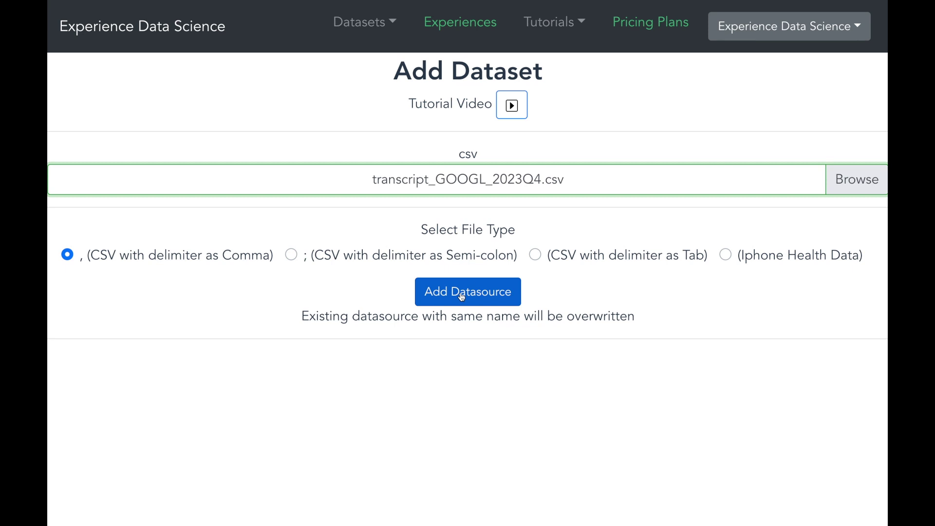
Step: Add transcript_GOOGL_2023Q4.csv as a comma-delimited datasource, listed as transcript_GOOGL_2023Q4_csv
left_click(463, 295)
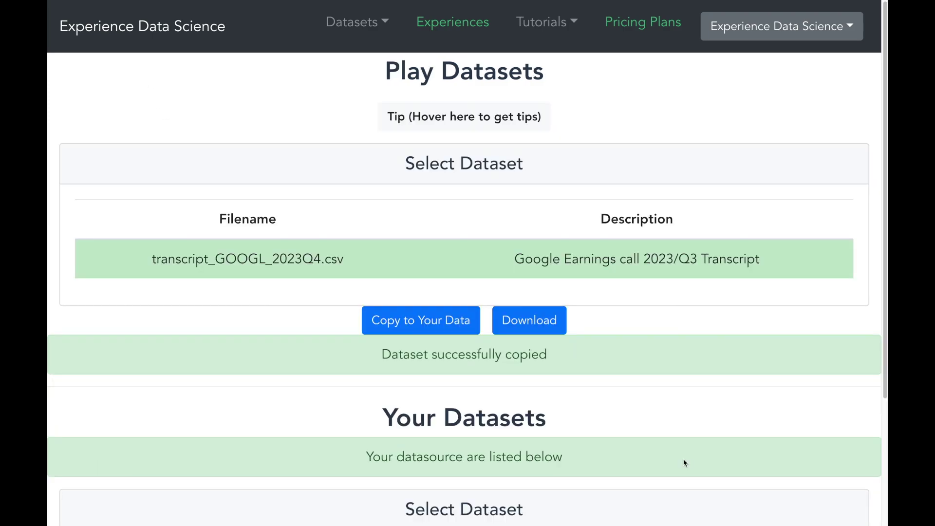
scroll(682, 462, "down", 3)
Step: Select transcript_GOOGL_2023Q4_csv under Your Datasets and open its Knowledge Graph analytics
left_click(350, 438)
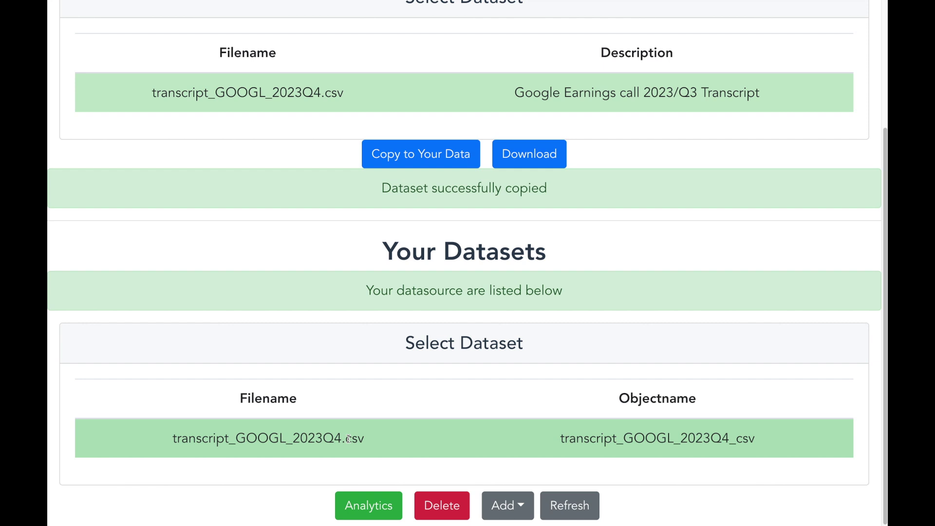
left_click(382, 507)
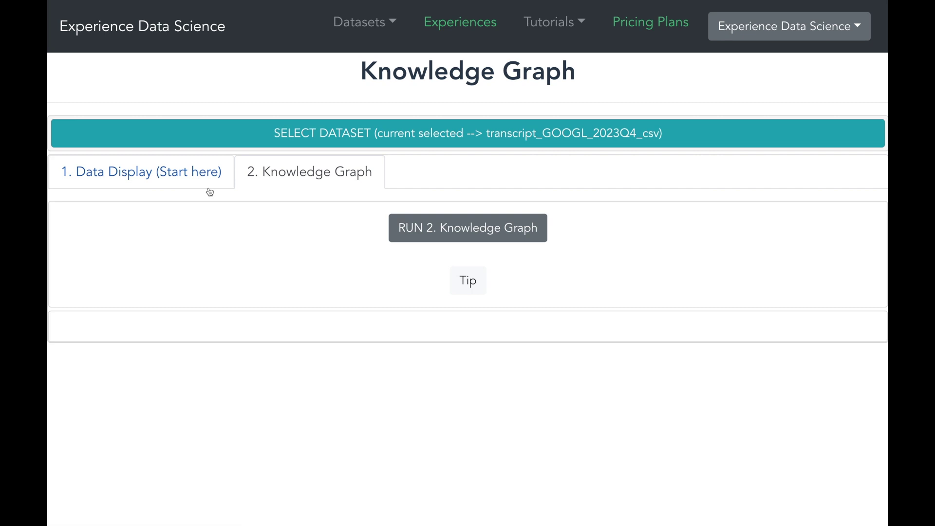
Step: Run Data Display with 10 records, all columns including Transcript, and sharable output
left_click(172, 181)
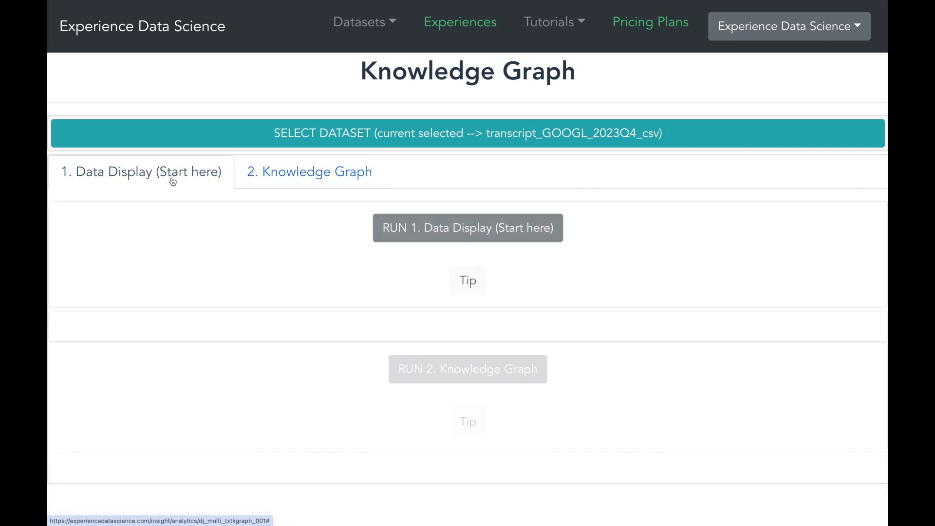
left_click(415, 240)
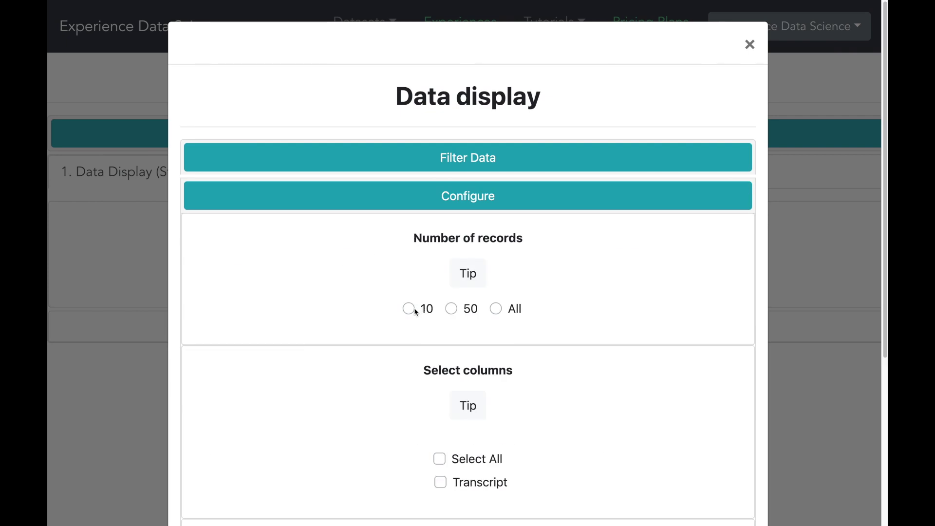
left_click(415, 310)
scroll(409, 310, "down", 4)
left_click(440, 252)
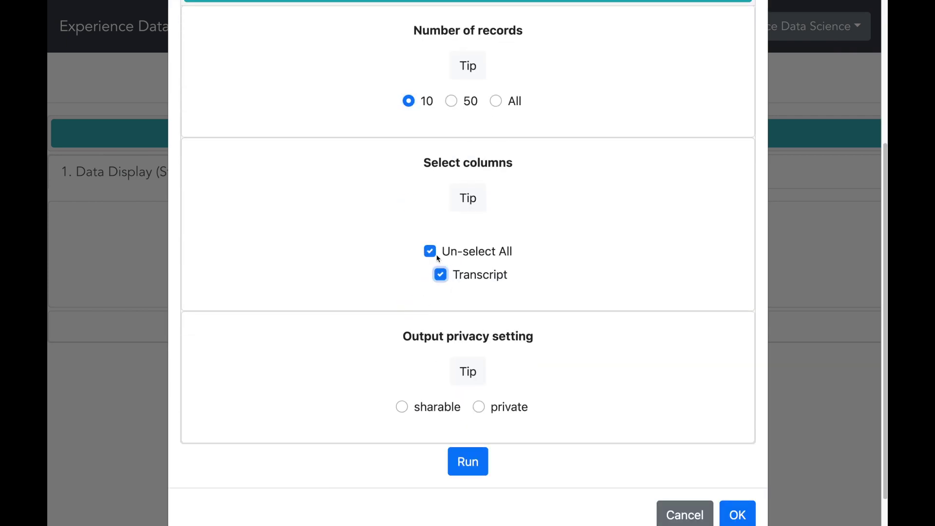
left_click(401, 408)
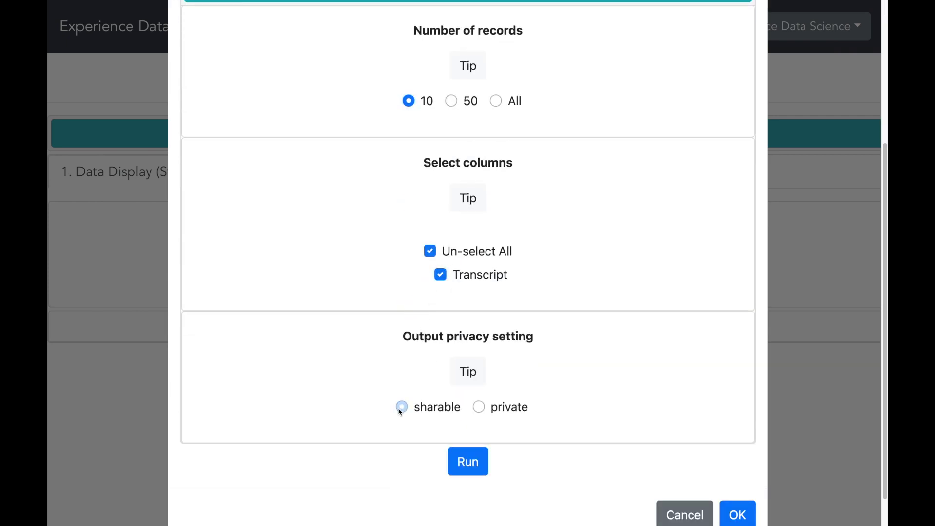
left_click(454, 459)
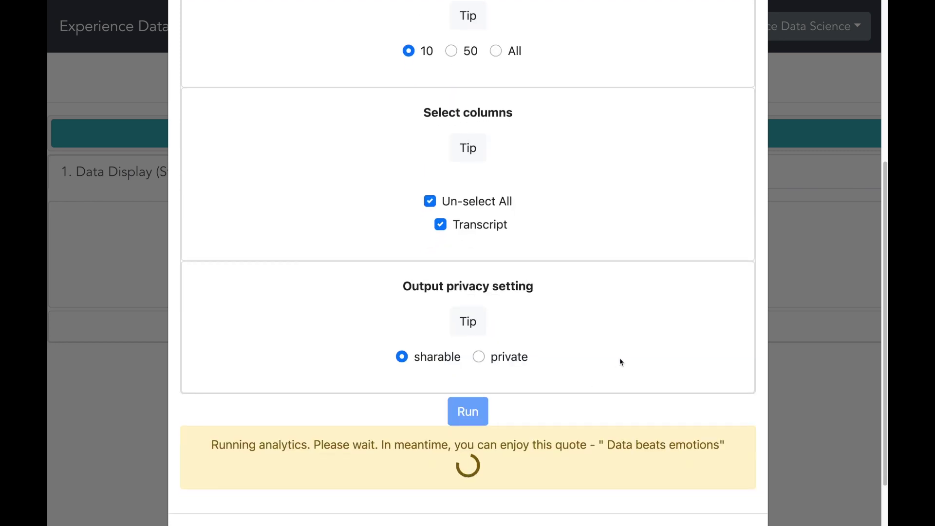
Step: Scroll through the Data Display results and close them
scroll(620, 362, "down", 1)
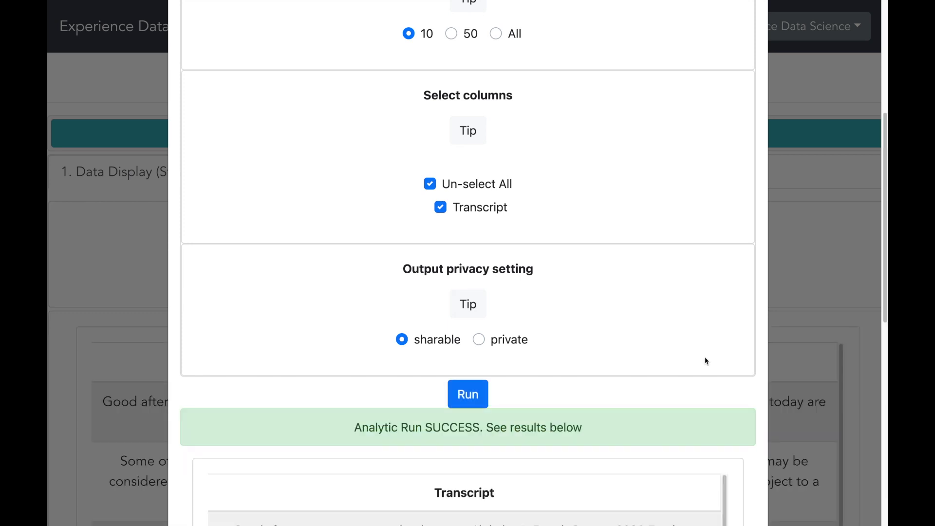
scroll(705, 361, "down", 10)
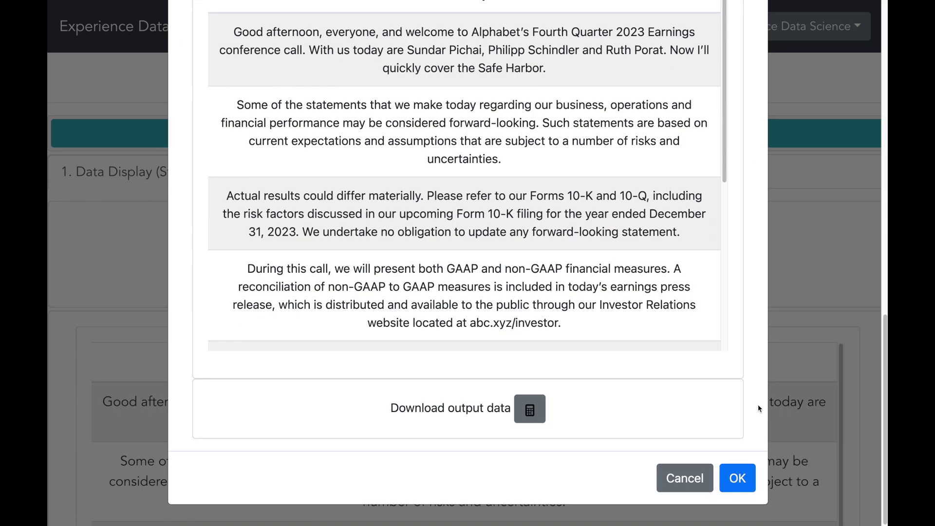
left_click(738, 478)
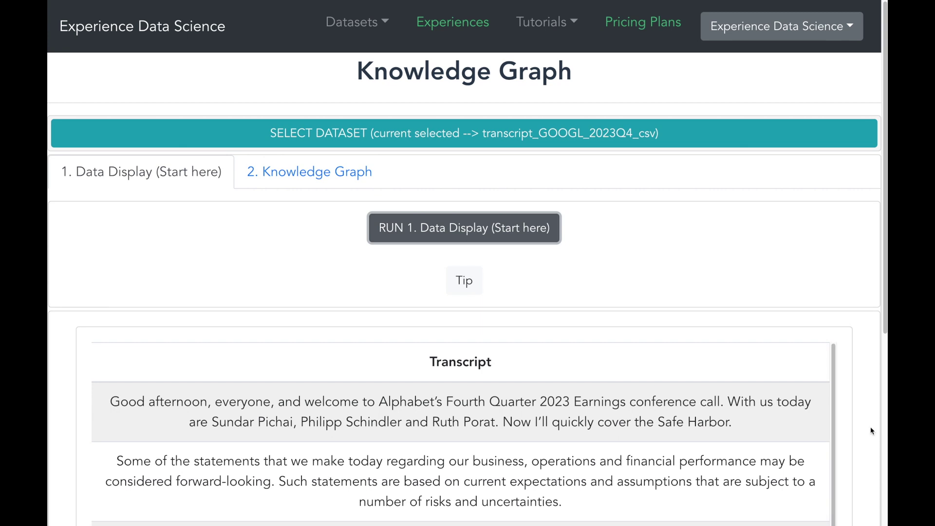
Step: Set the text entity knowledge graph to read Transcript, keep it in output, and extract Name, Company, Software
left_click(306, 177)
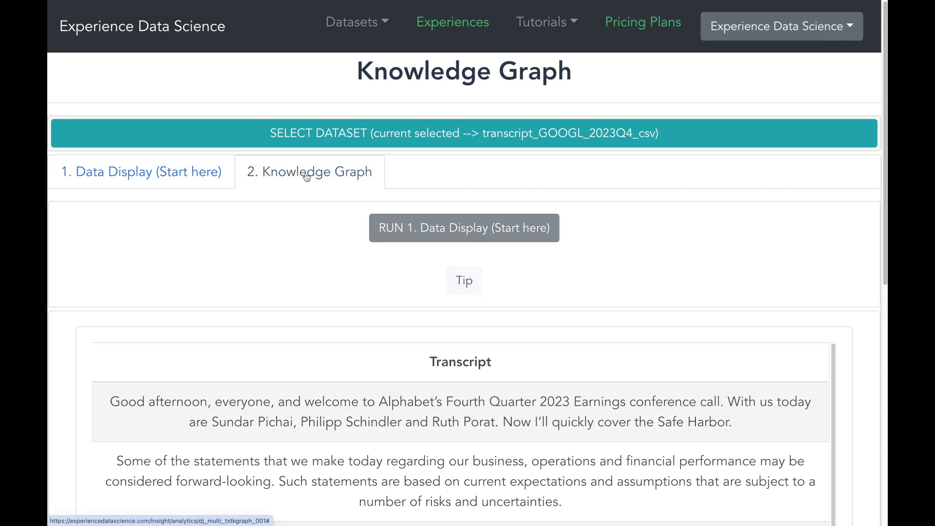
left_click(431, 233)
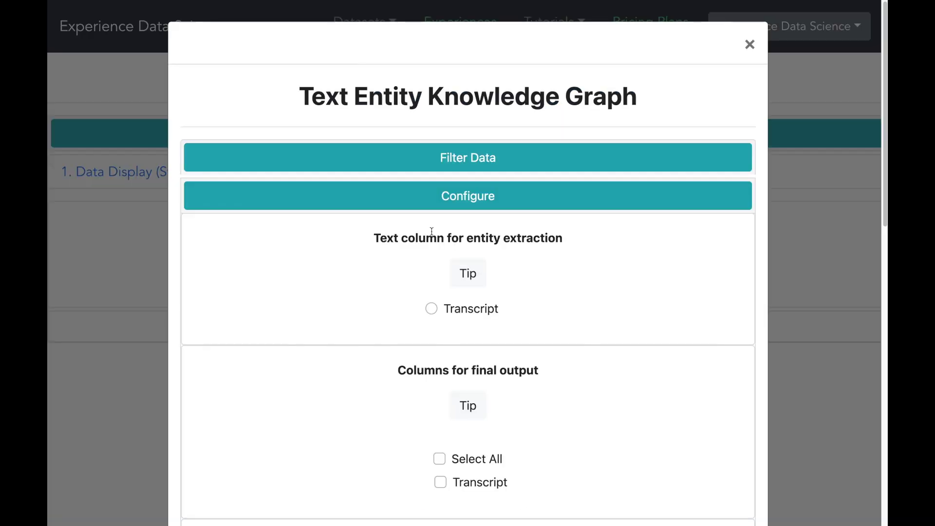
left_click(431, 309)
scroll(434, 307, "down", 5)
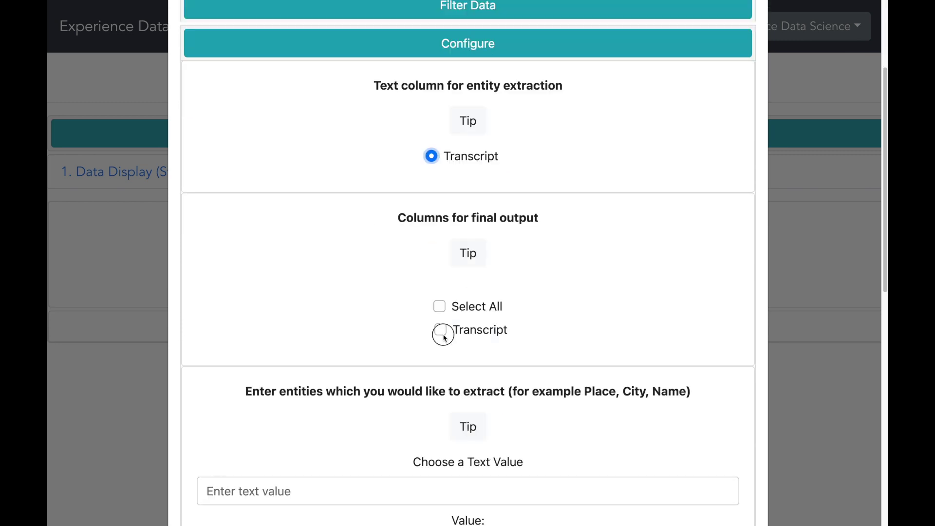
left_click(440, 331)
scroll(444, 334, "down", 5)
left_click(443, 344)
type("Nam")
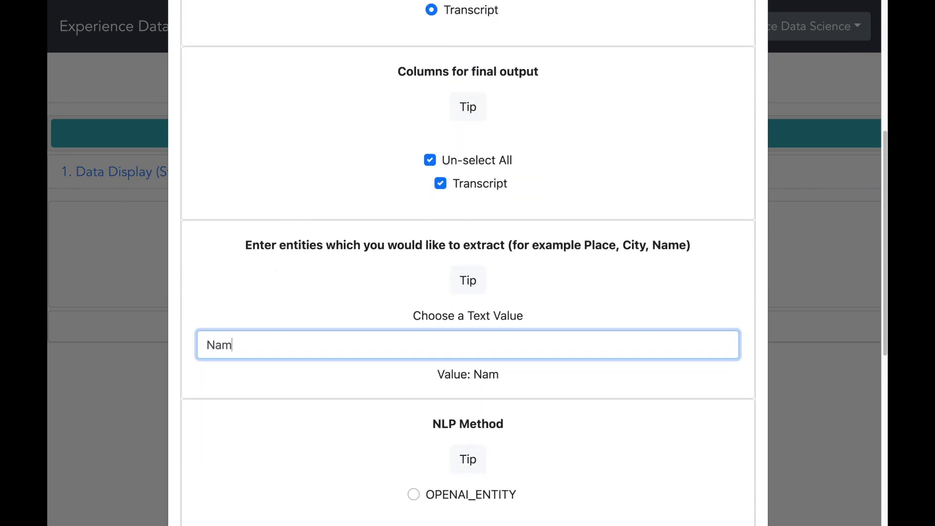
type("e, C")
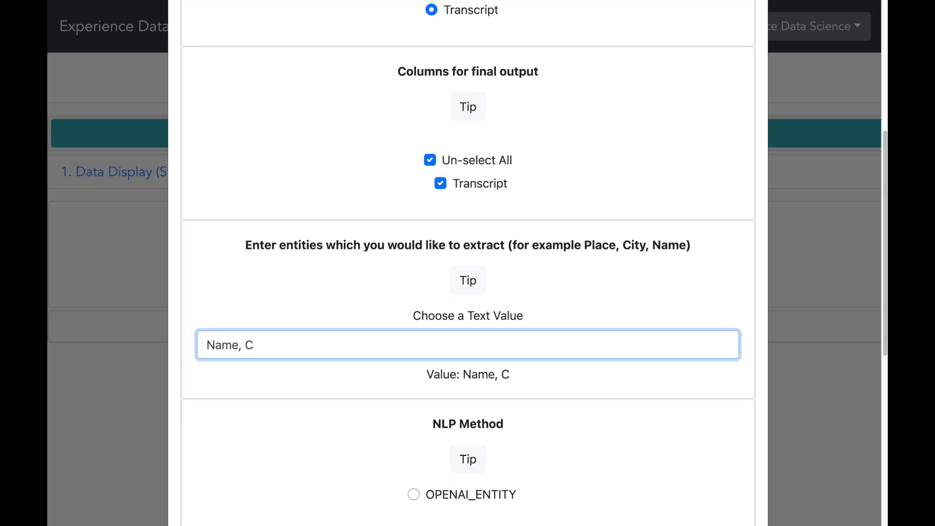
type("ompany,")
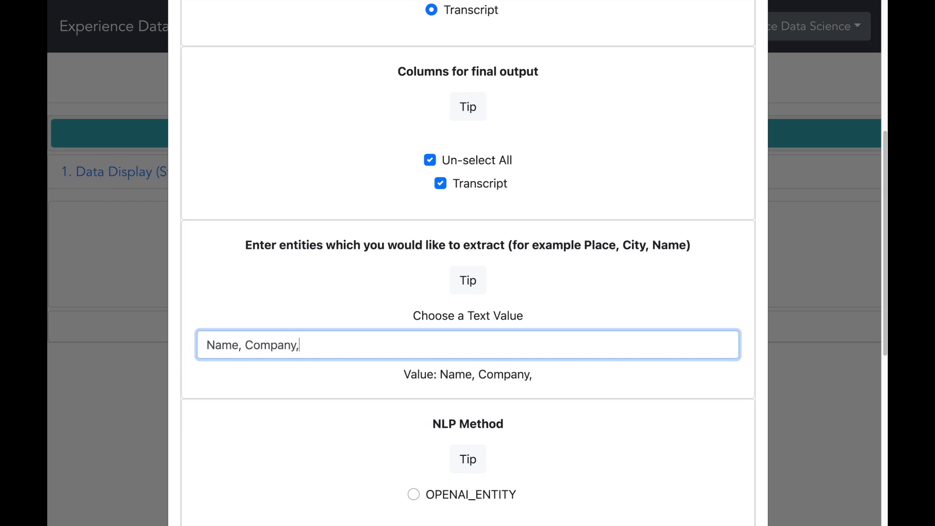
type(" Software")
Step: Choose OPENAI_ENTITY, make the output sharable and saved as a dataset, then run it
scroll(390, 409, "down", 3)
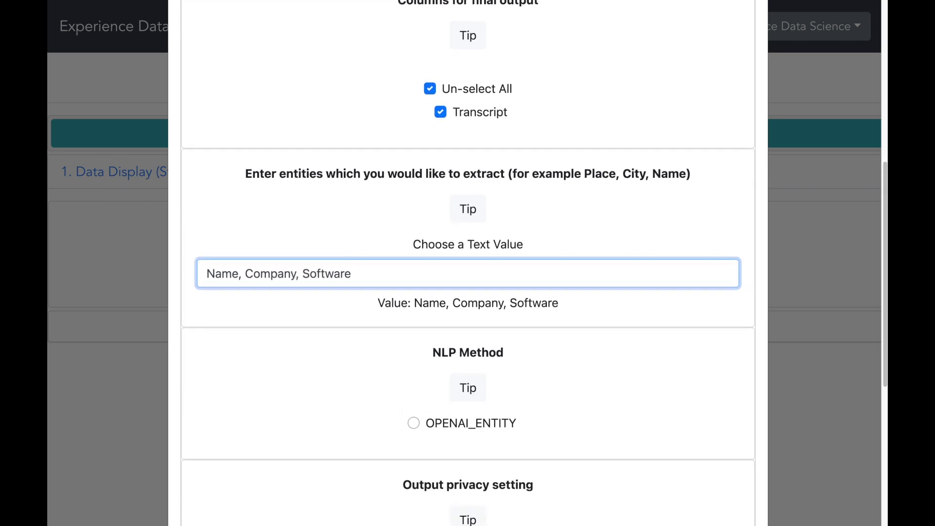
left_click(410, 415)
scroll(407, 414, "down", 5)
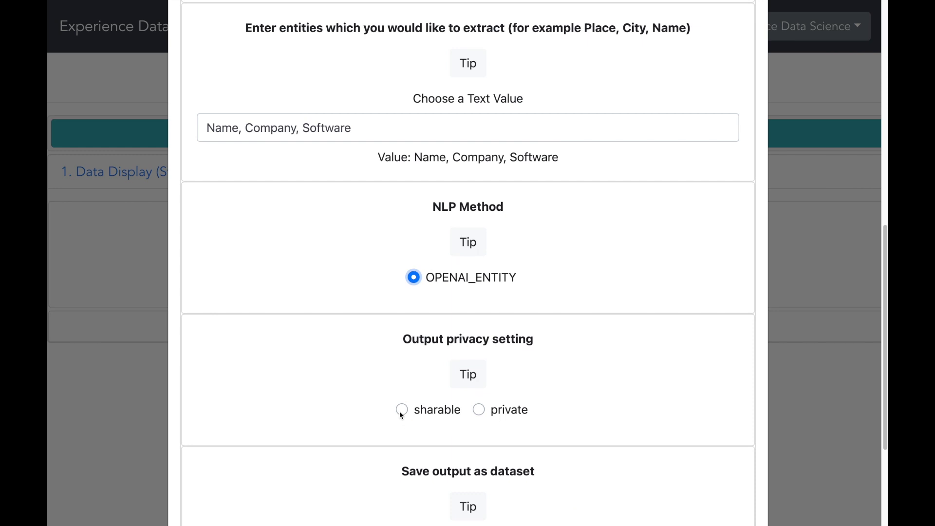
left_click(402, 411)
scroll(400, 414, "down", 4)
scroll(407, 421, "down", 1)
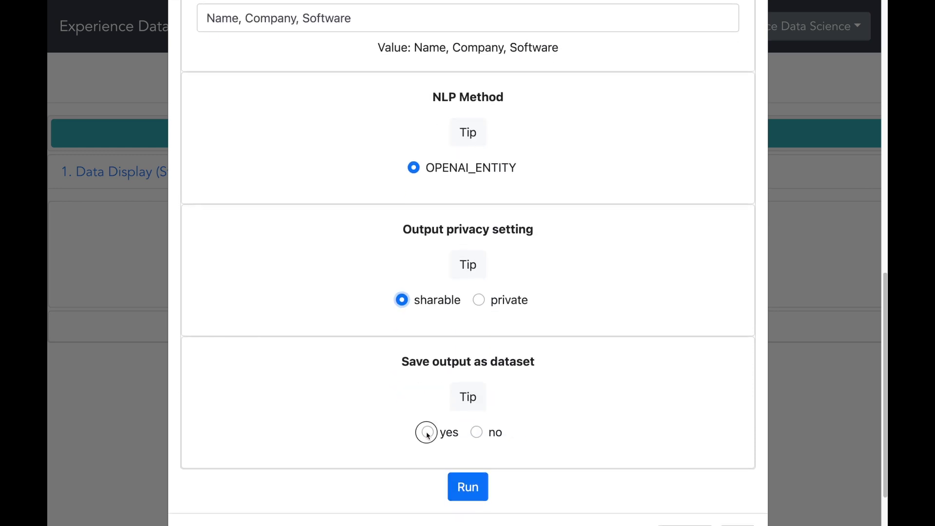
left_click(428, 433)
scroll(426, 434, "down", 3)
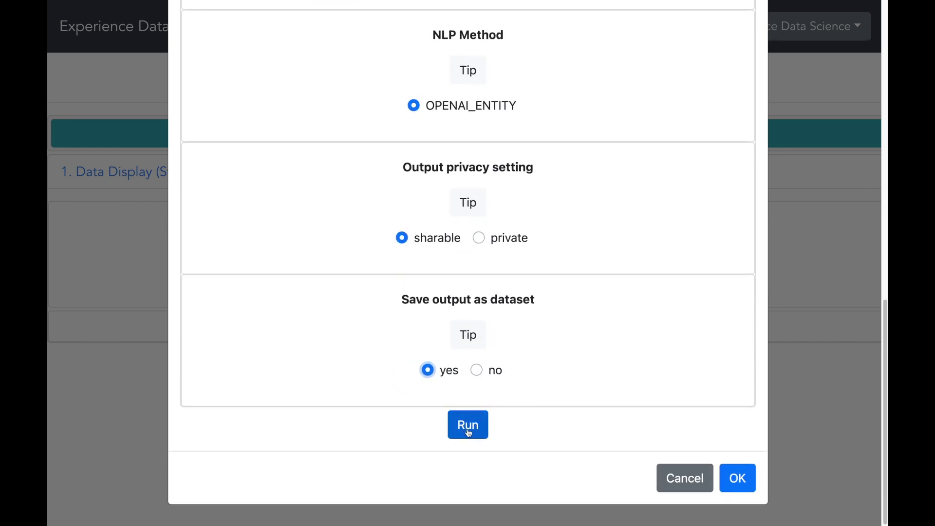
left_click(469, 433)
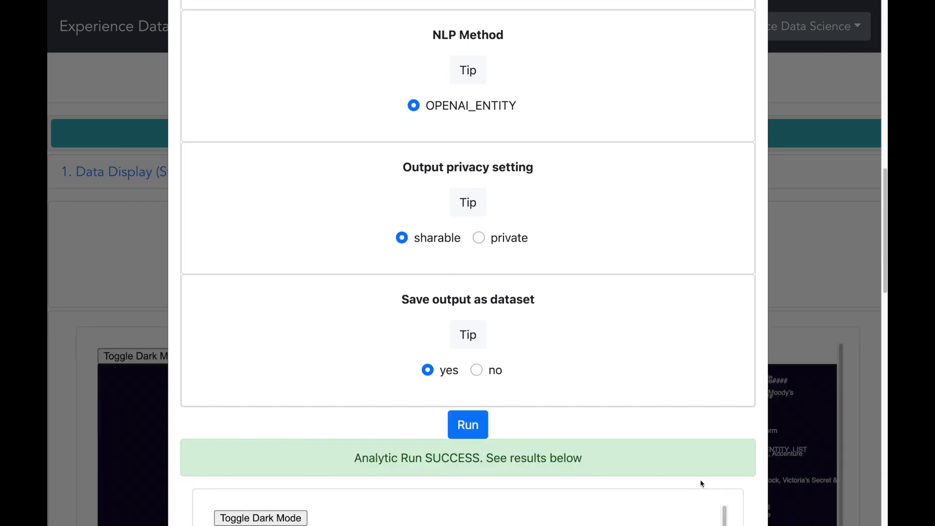
Step: Review the entity tree chart and network graph, then close the results to show the Company/Name/Software tree
scroll(762, 464, "down", 10)
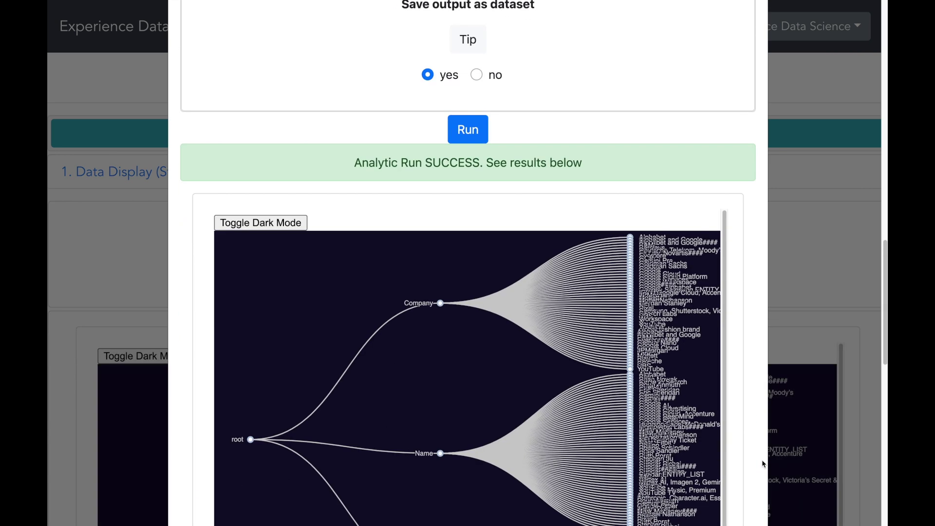
scroll(761, 460, "down", 7)
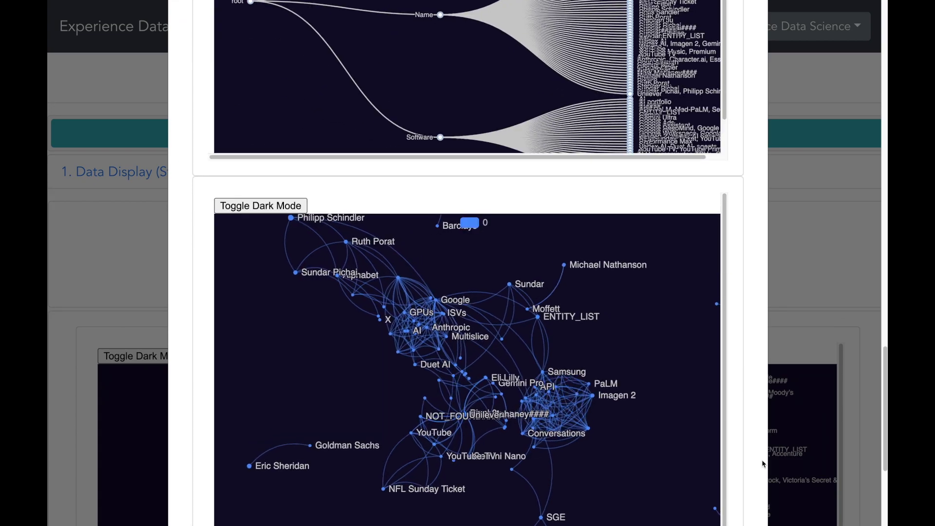
scroll(762, 459, "down", 2)
left_click(864, 455)
scroll(864, 454, "down", 6)
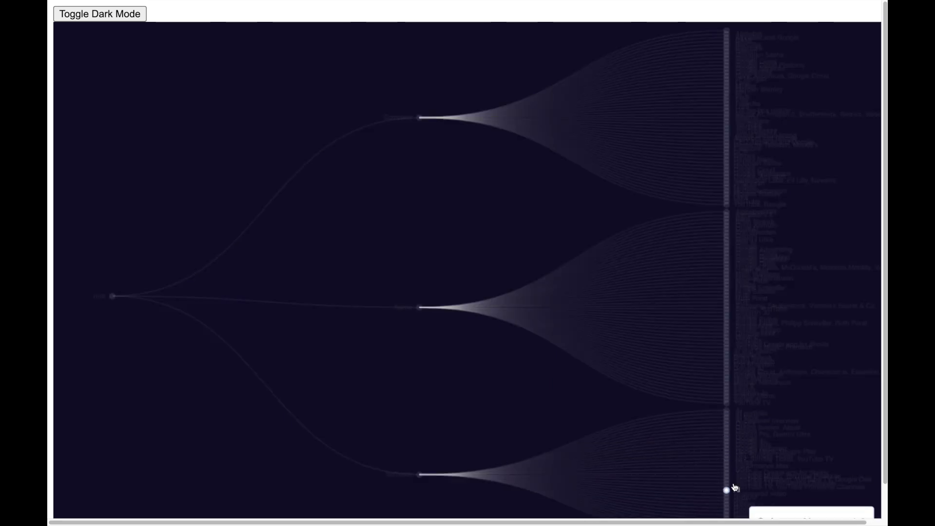
Step: Exit the tree chart's full view and scroll down to the network graph, showing the Samsung–Imagen 2 link's transcript passage
key("Escape")
scroll(865, 455, "down", 2)
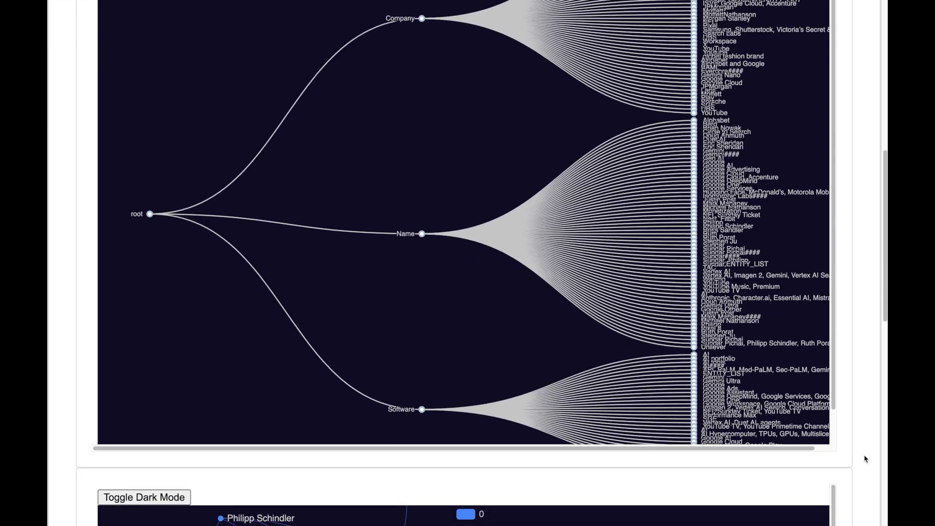
scroll(864, 455, "down", 5)
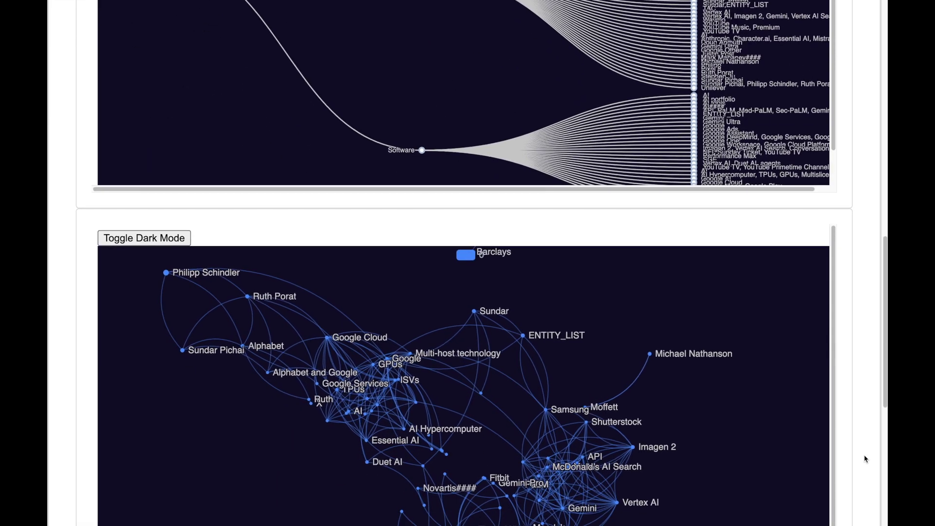
scroll(865, 440, "down", 2)
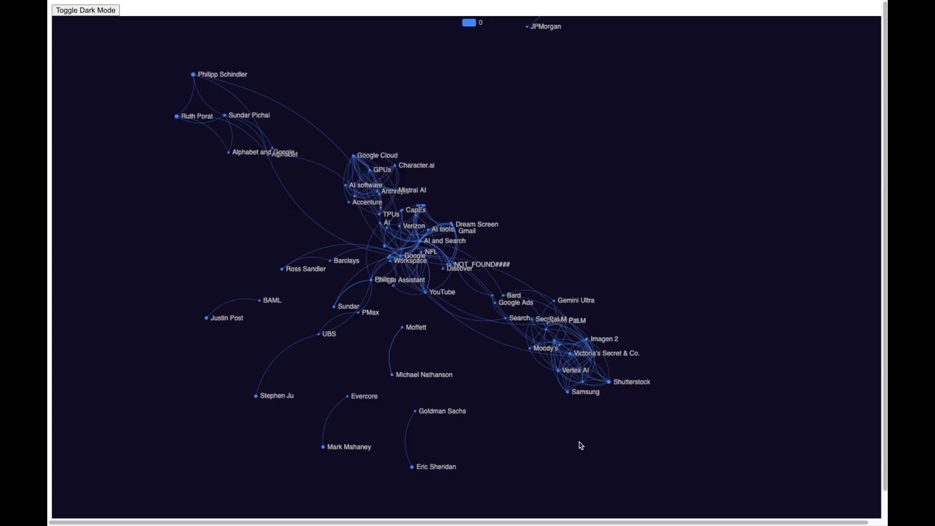
left_click(173, 262)
scroll(575, 374, "up", 5)
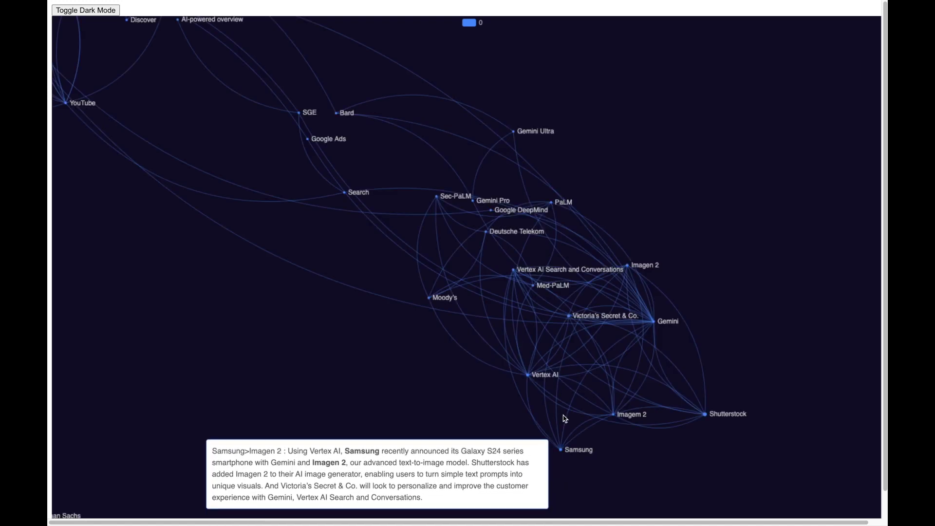
mouse_move(557, 417)
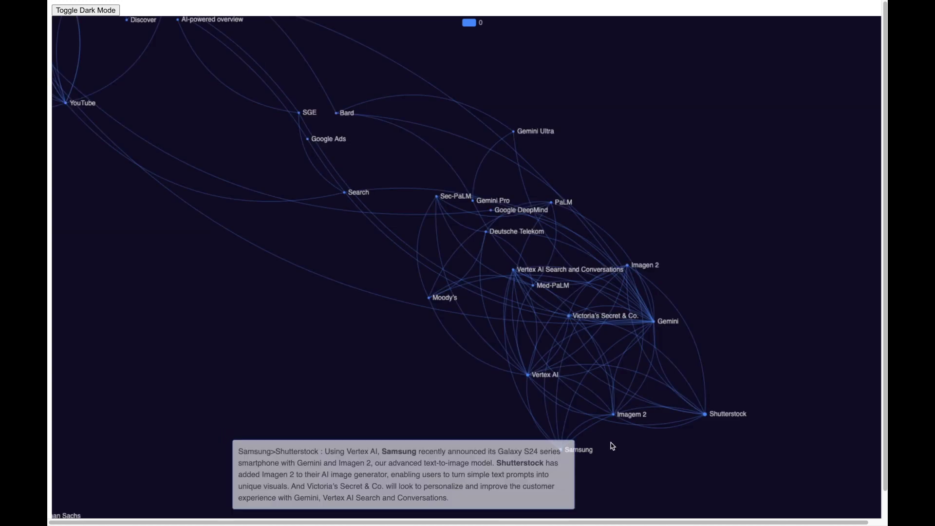
scroll(635, 453, "down", 3)
scroll(635, 453, "down", 4)
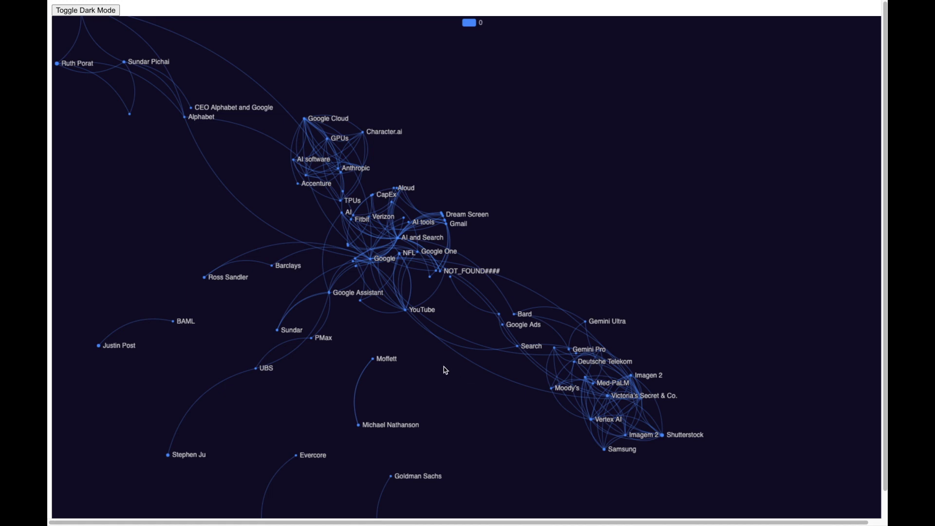
Step: Zoom into the Google Cloud cluster and show the Character.ai and Anthropic edge tooltips
mouse_move(327, 157)
scroll(277, 167, "up", 3)
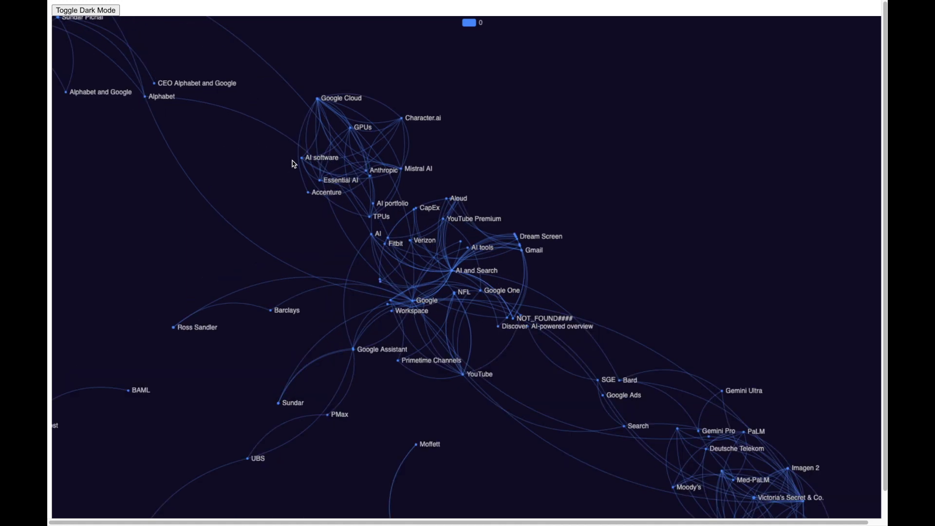
scroll(287, 167, "up", 2)
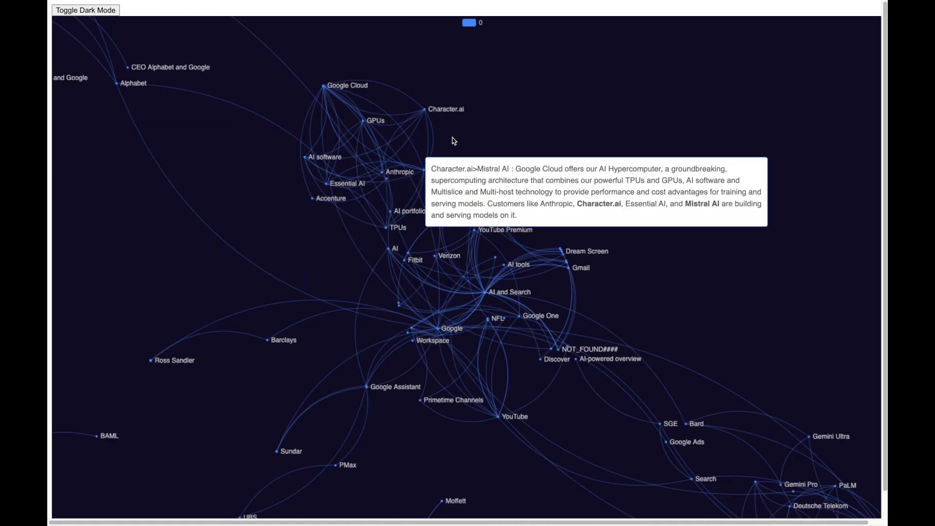
scroll(453, 139, "up", 2)
scroll(452, 135, "up", 1)
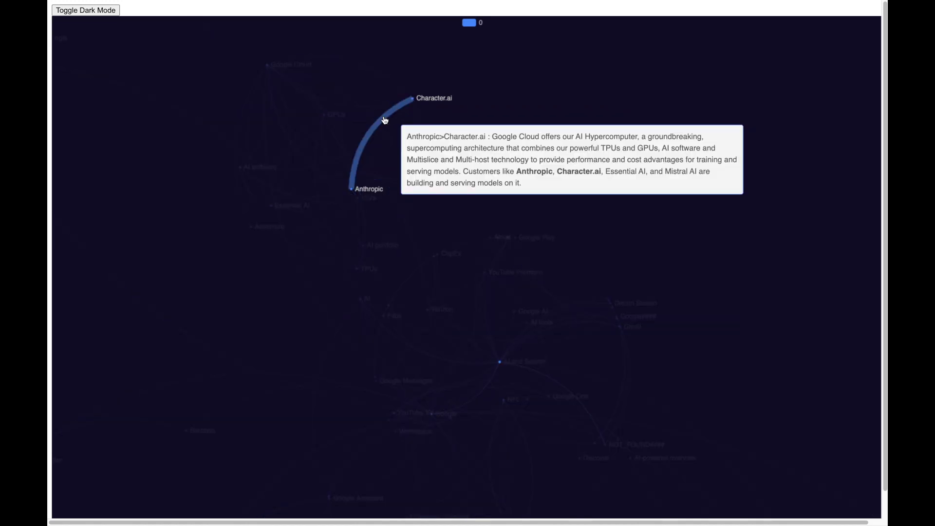
mouse_move(386, 118)
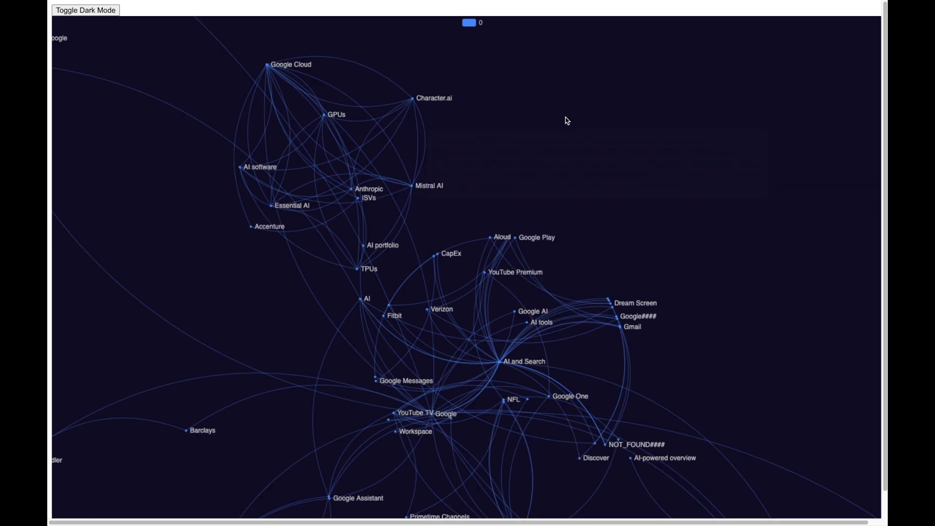
Step: Zoom out toward the YouTube area and show the NFL–YouTube TV edge's transcript excerpt
scroll(585, 114, "down", 3)
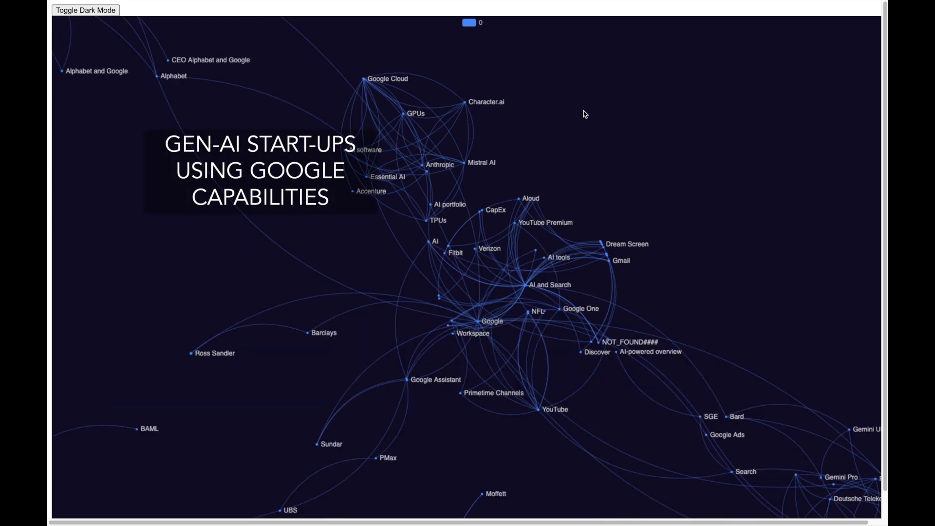
scroll(585, 114, "down", 2)
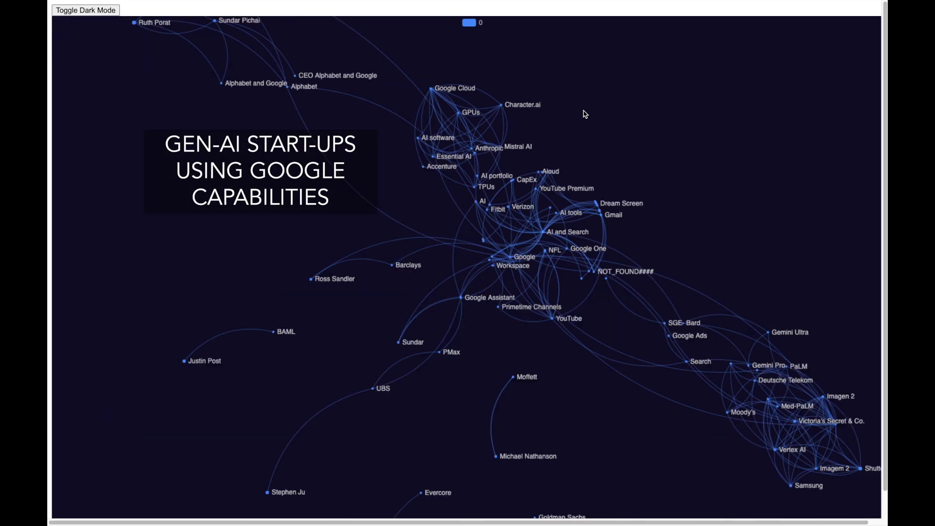
mouse_move(551, 256)
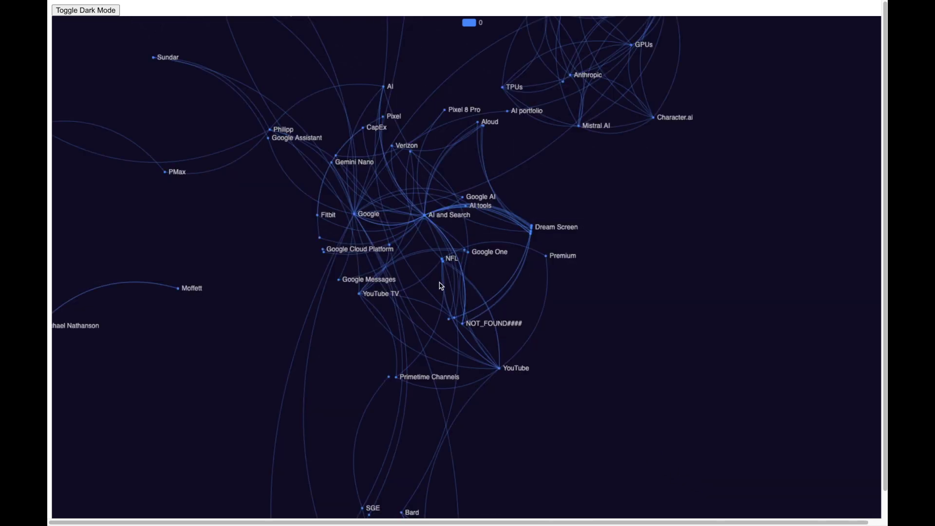
mouse_move(430, 276)
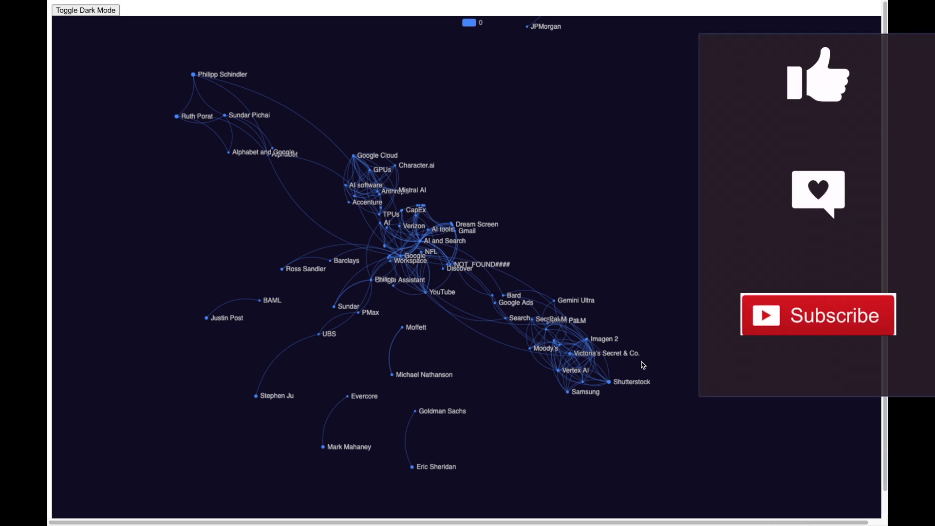
Step: Adjust the zoom on the Vertex AI/Samsung cluster to show the Galaxy S24 excerpt
scroll(560, 372, "up", 5)
scroll(529, 386, "down", 5)
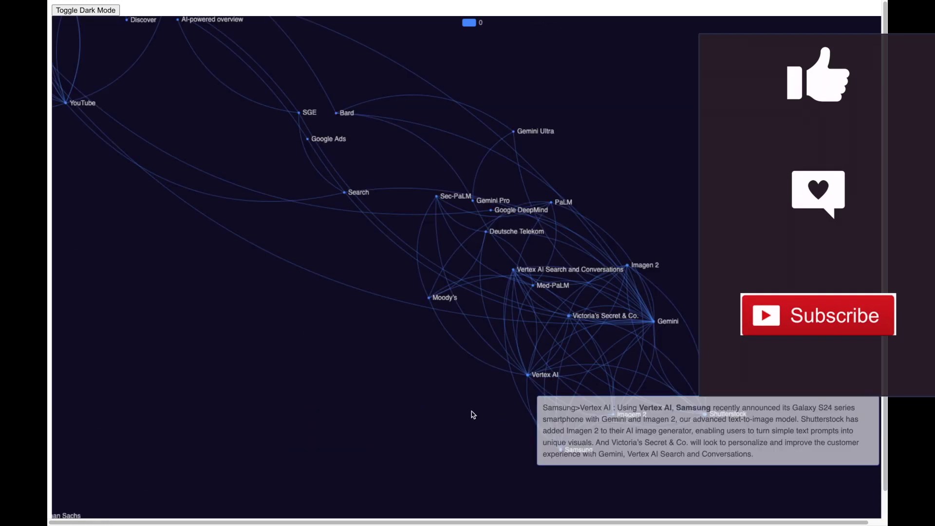